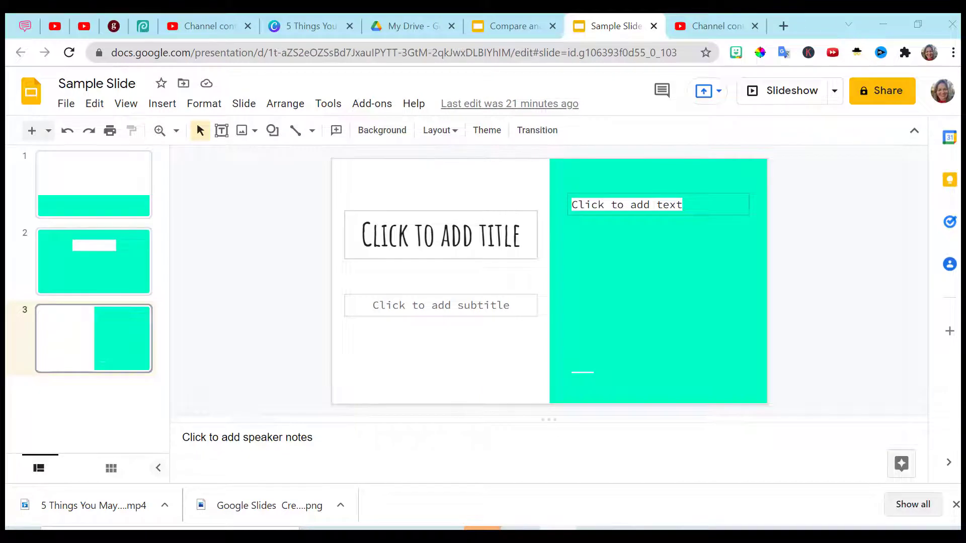
Copy Compare and Contrast slides 1 and 3 and paste them into Sample Slide as slides 4–5.
left_click(522, 33)
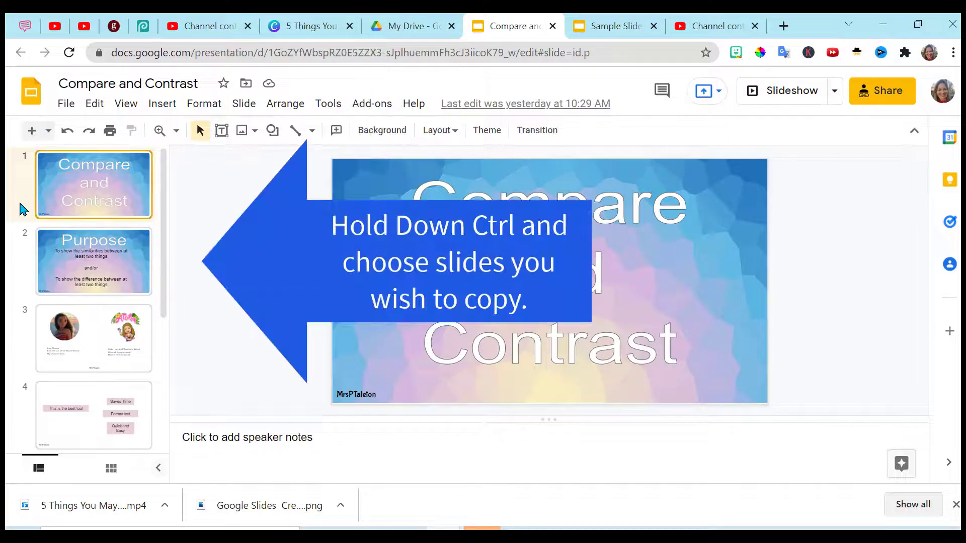
left_click(26, 340, "ctrl")
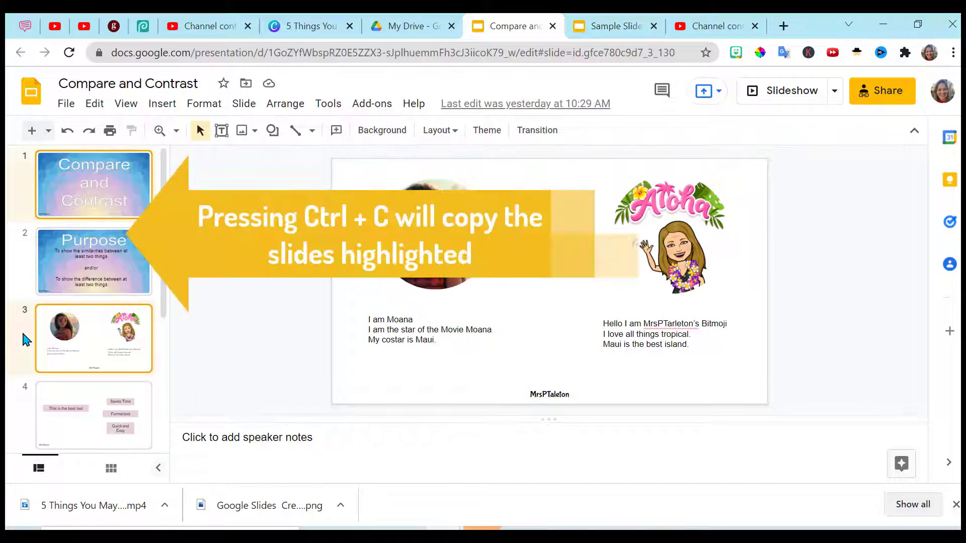
left_click(597, 37)
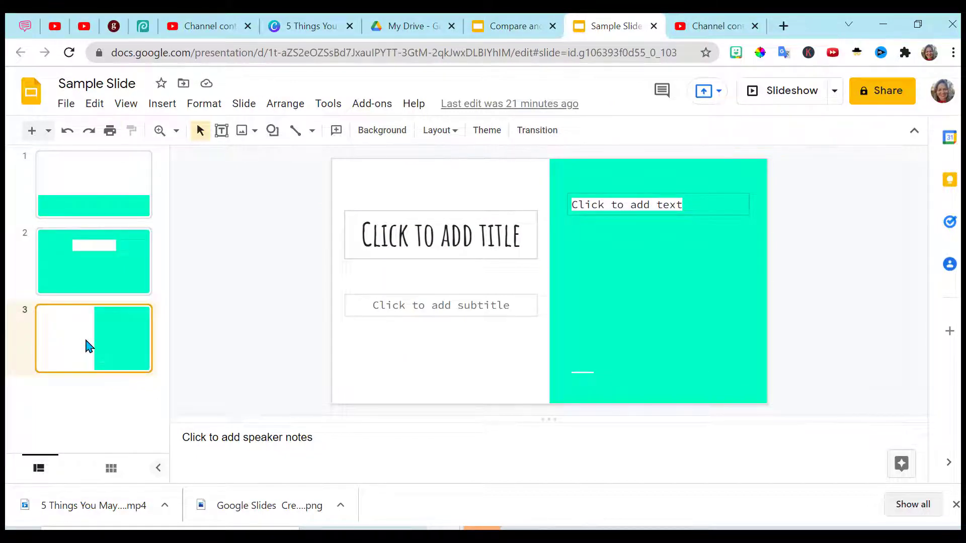
key("ctrl+v")
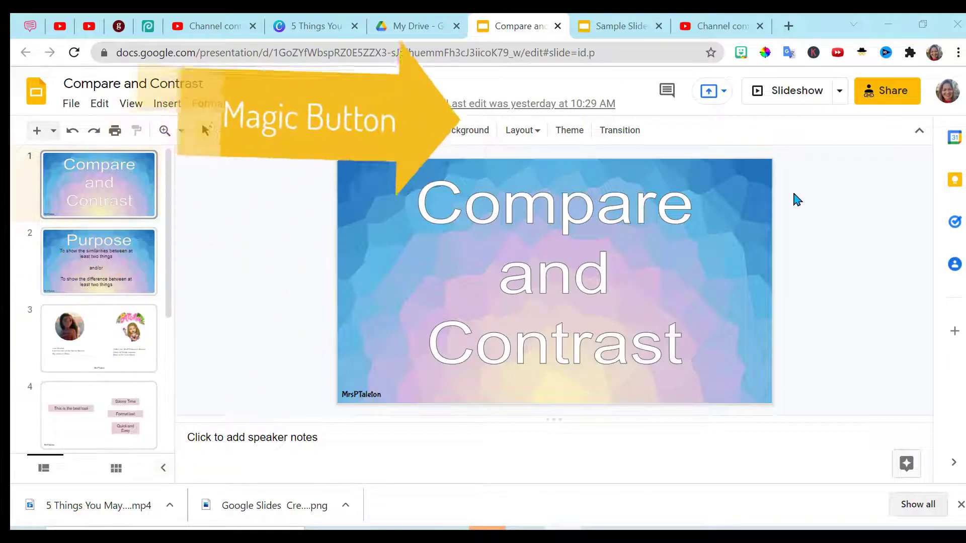
Preview the October 30, 1:36 PM version in Version history, then return to the current deck.
left_click(512, 104)
left_click(848, 369)
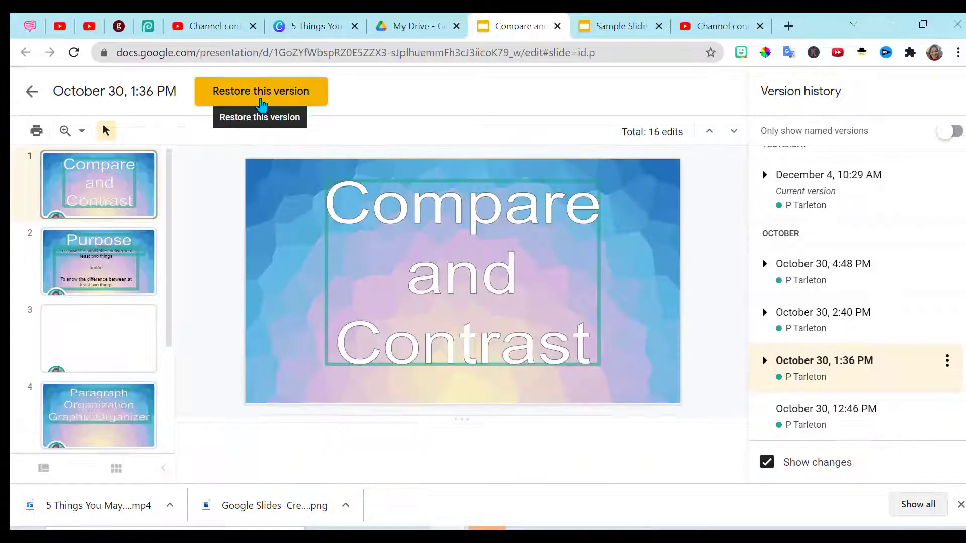
left_click(32, 91)
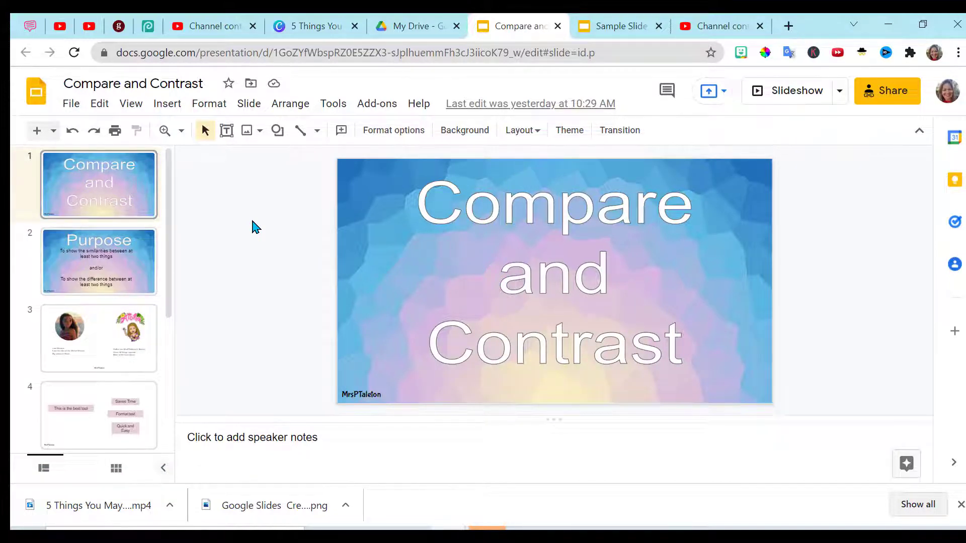
Name the October 30, 1:36 PM version 'Orig' in Version history and restore it.
left_click(501, 106)
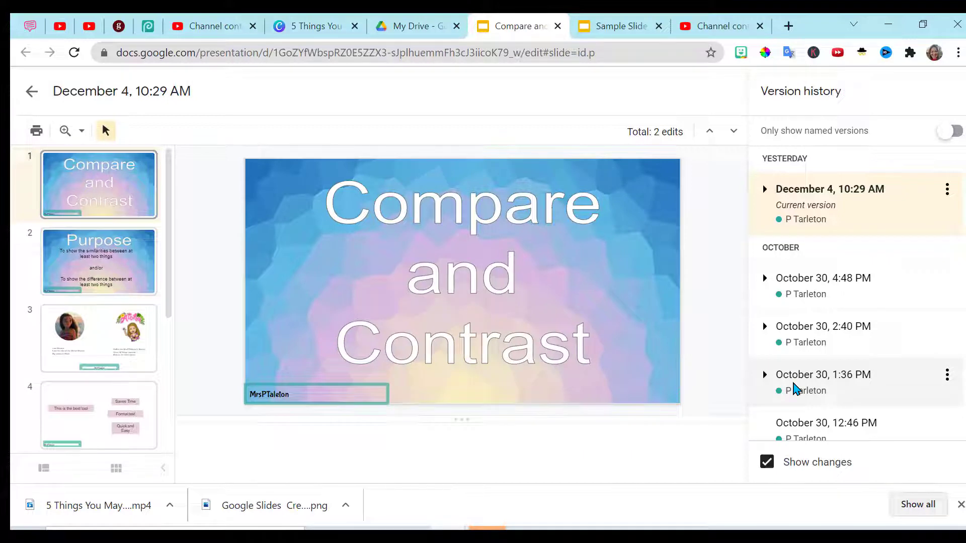
left_click(945, 377)
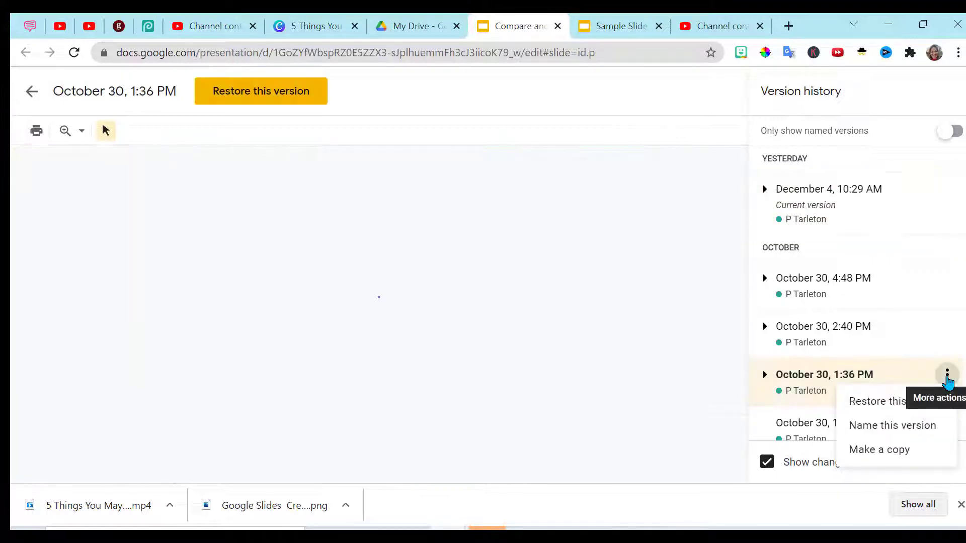
left_click(886, 430)
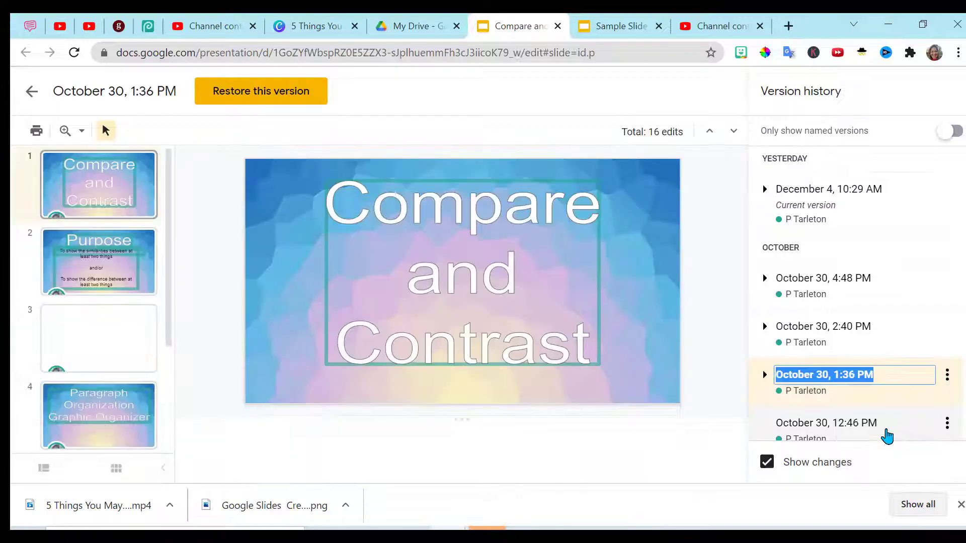
type("Orig")
key("Return")
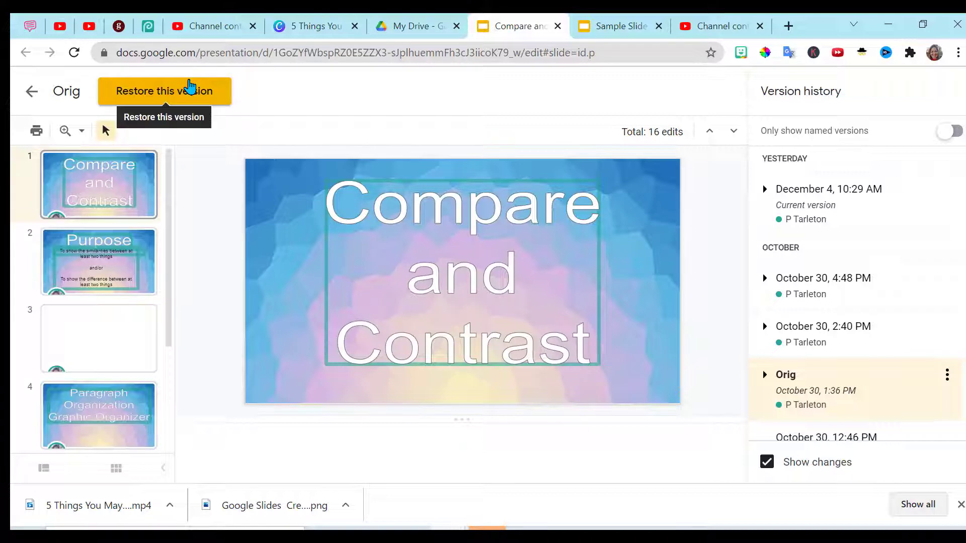
left_click(189, 89)
left_click(625, 309)
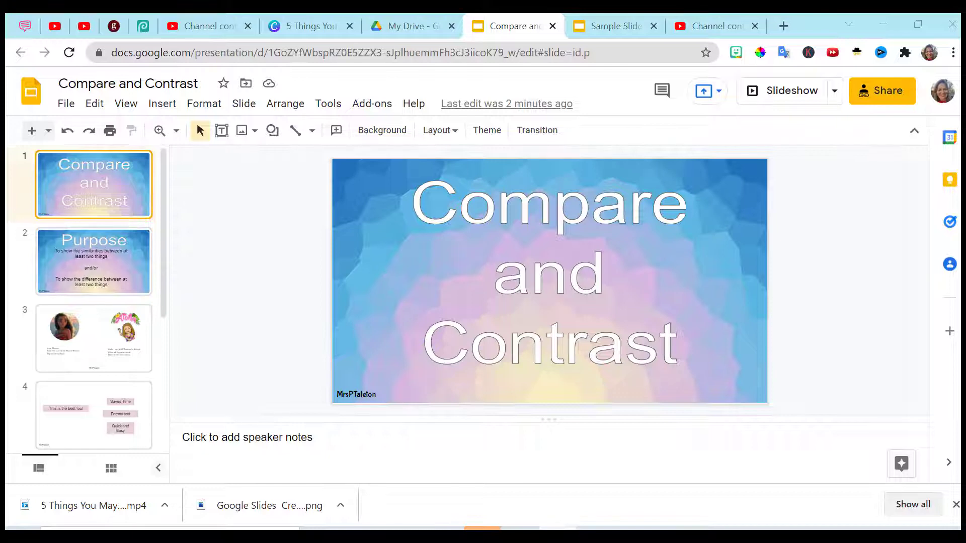
Link the Aloha Bitmoji image on slide 3 to Slide 7 and follow the link to test it.
left_click(117, 341)
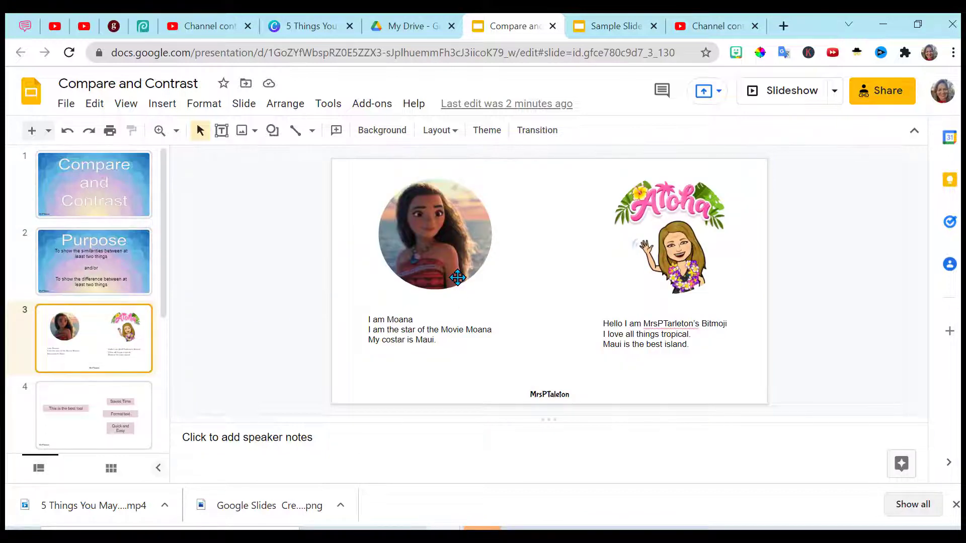
left_click(655, 245)
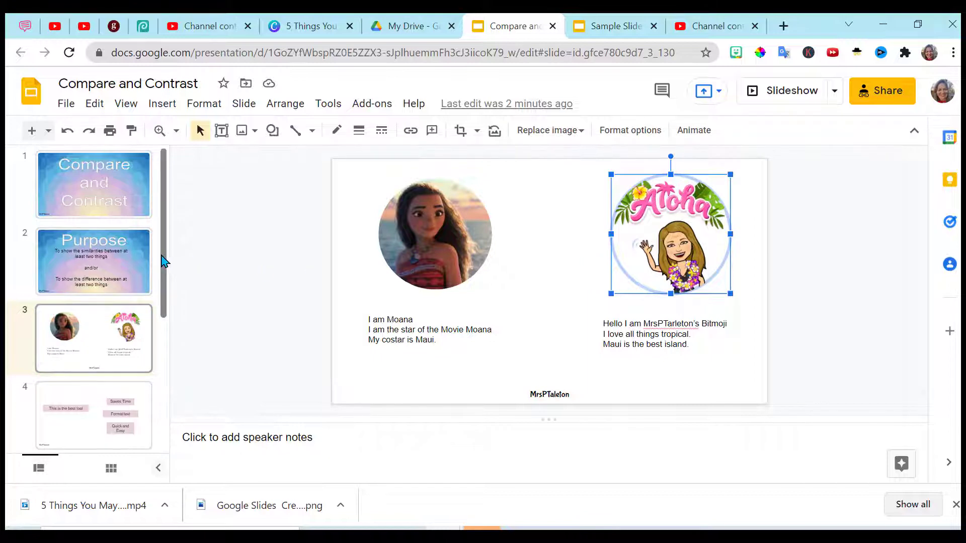
left_click_drag(163, 260, 155, 403)
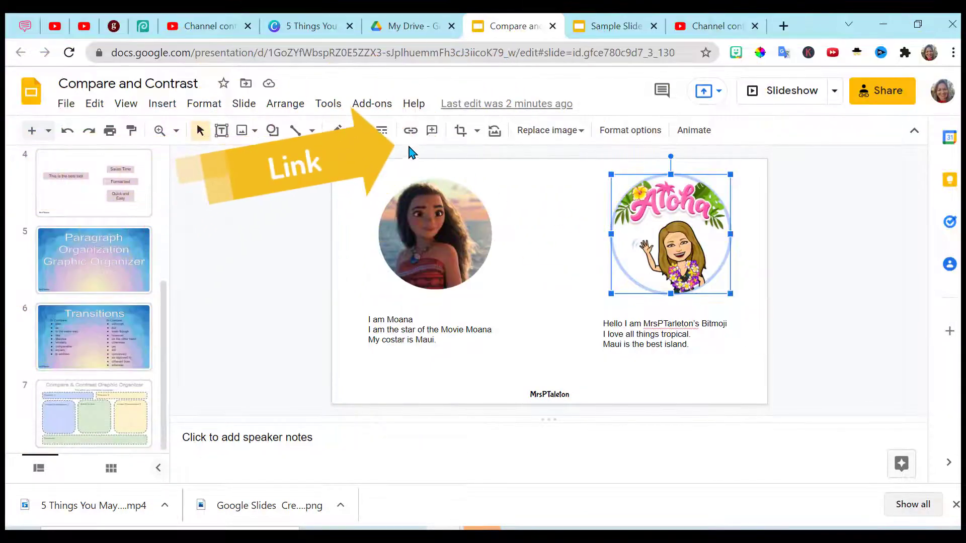
left_click(409, 135)
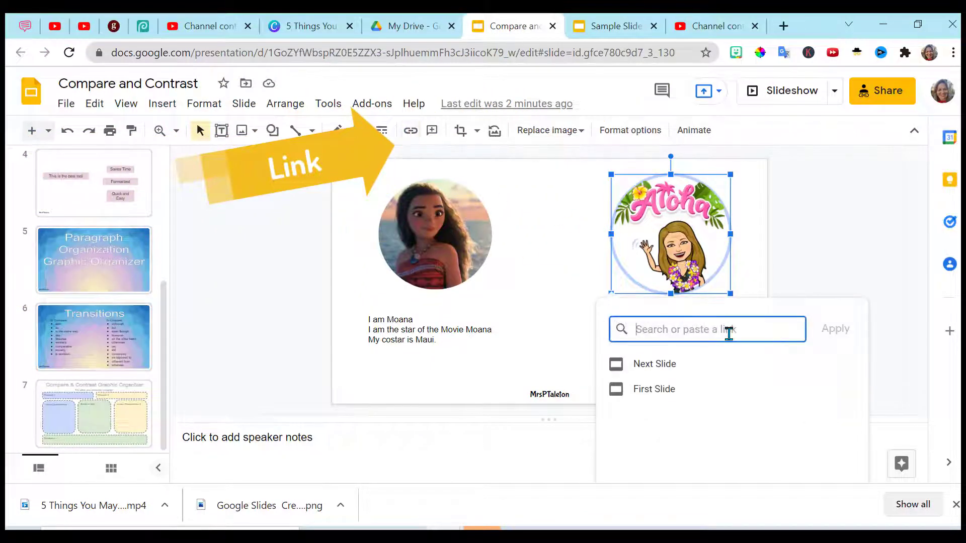
type("slide")
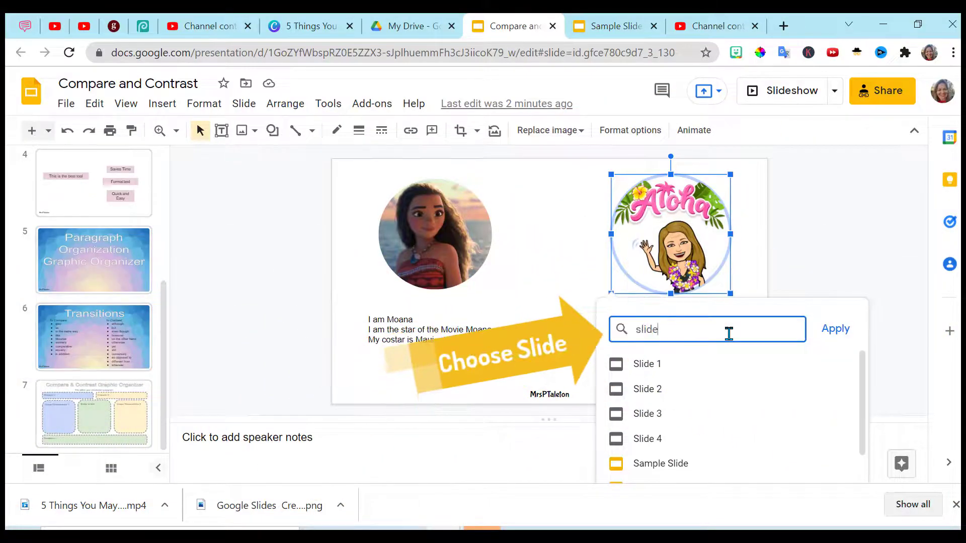
left_click(649, 364)
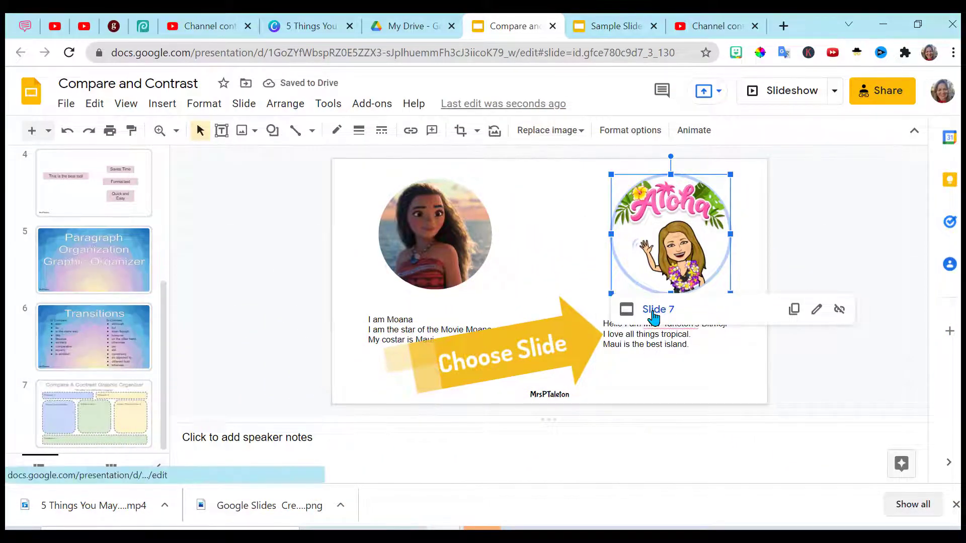
left_click(653, 312)
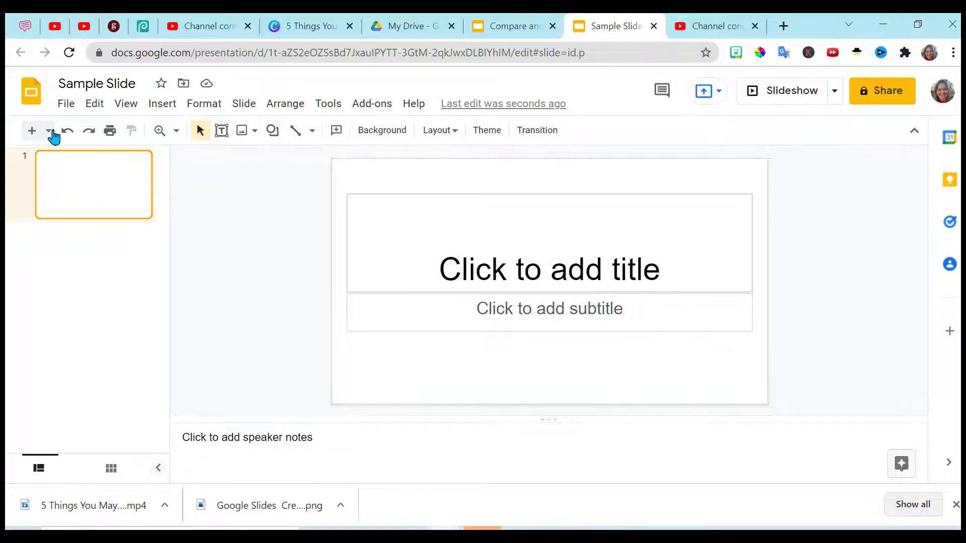
Apply the Beach Day theme from the Themes panel to the Sample Slide deck.
left_click(49, 132)
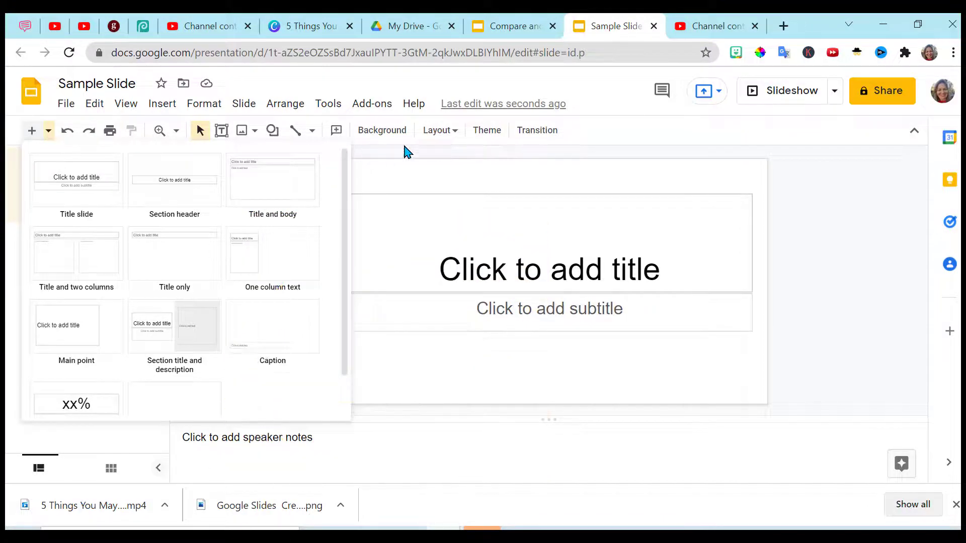
left_click(486, 136)
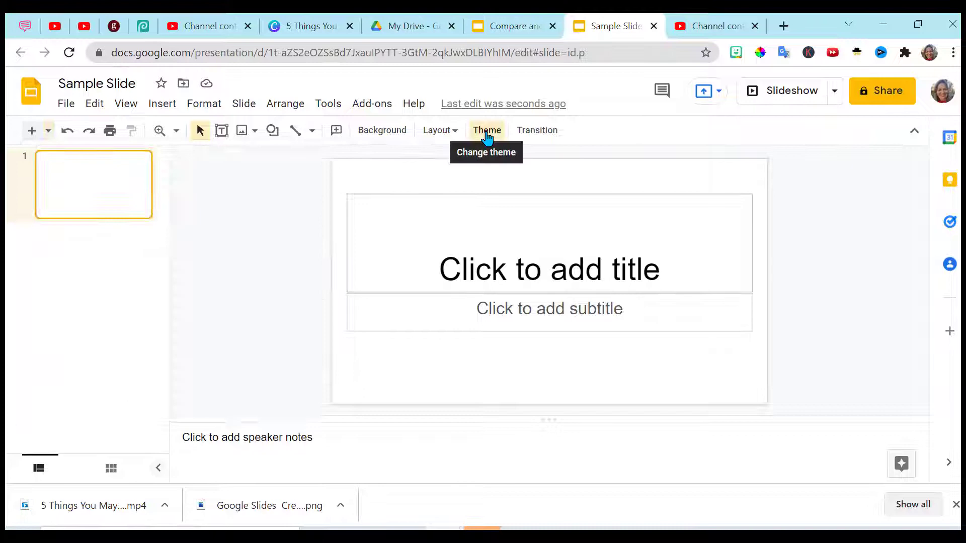
left_click(487, 136)
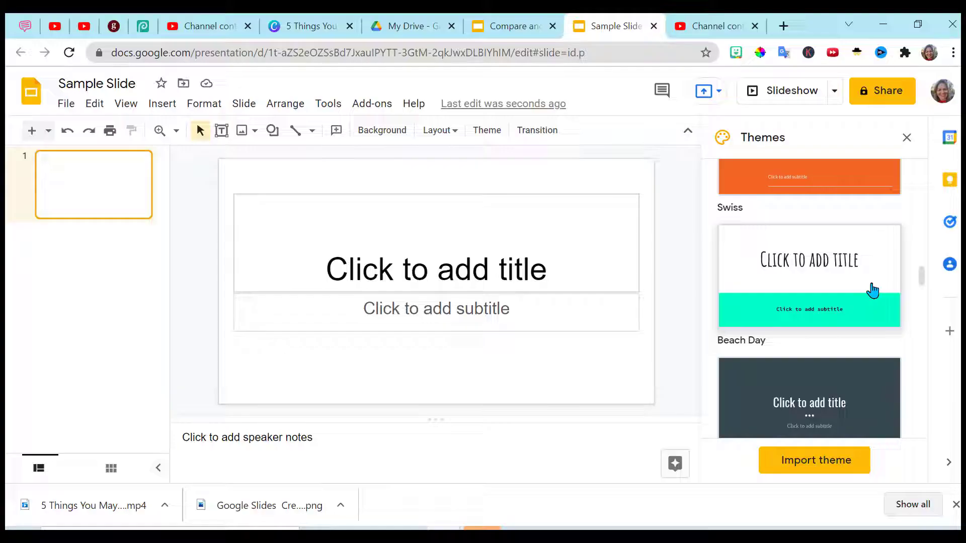
left_click(873, 290)
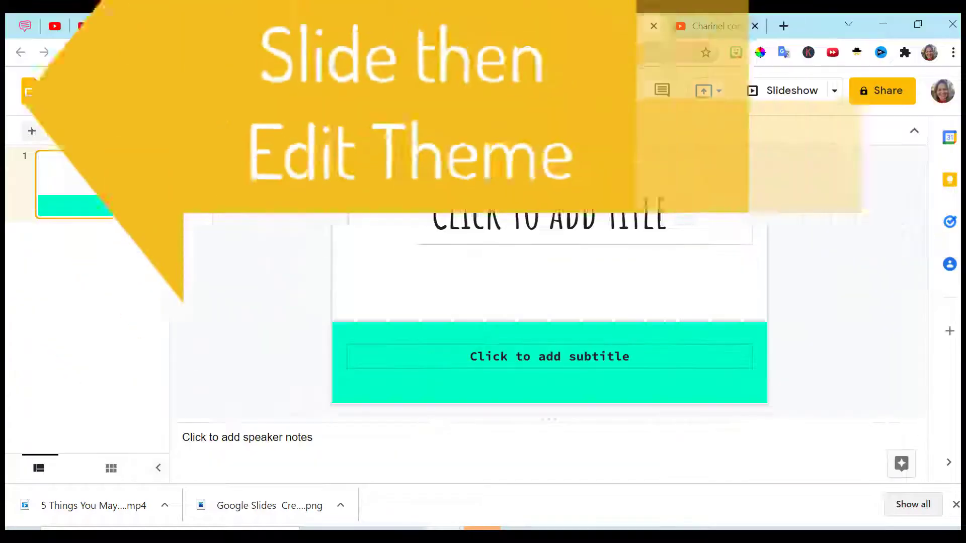
left_click(243, 103)
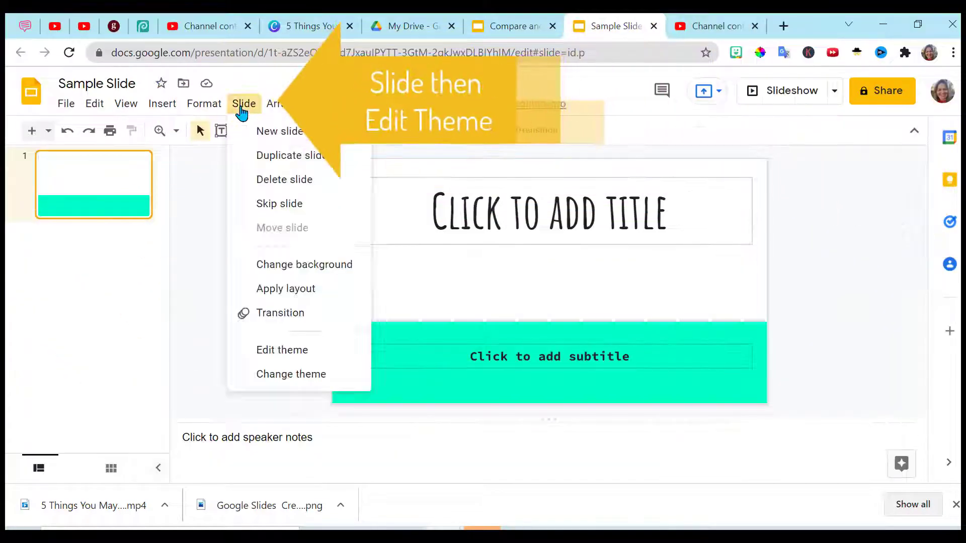
Set the Beach Day theme master's title font to Bubblegum Sans.
left_click(293, 359)
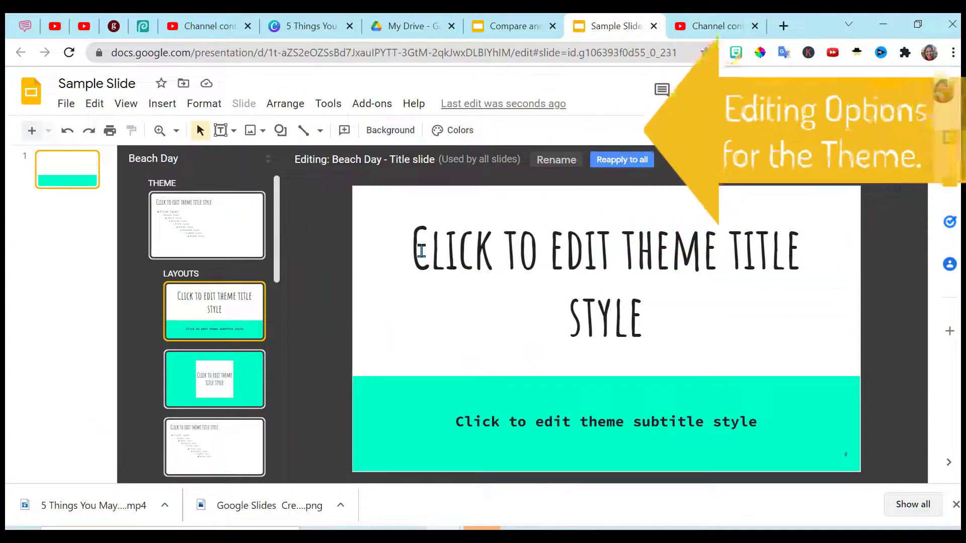
triple_click(421, 251)
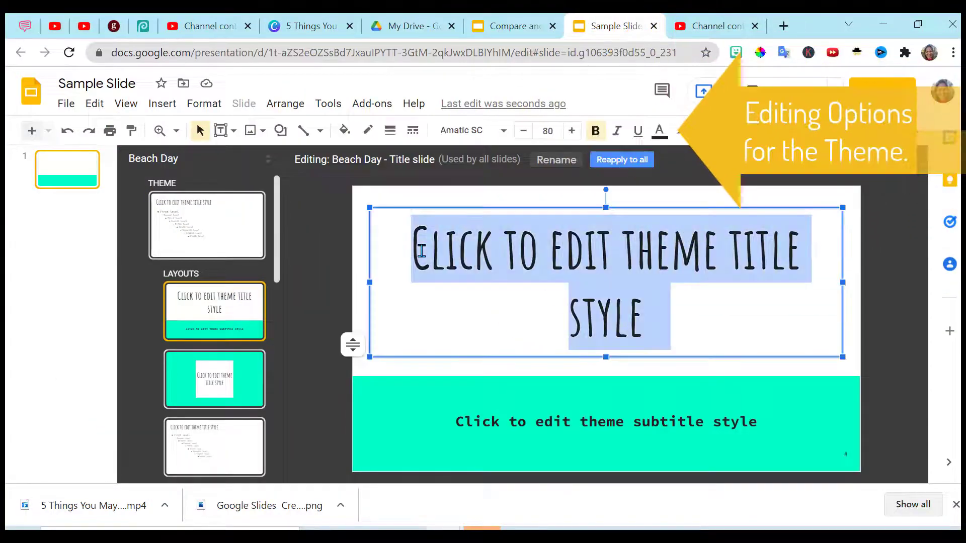
left_click(503, 130)
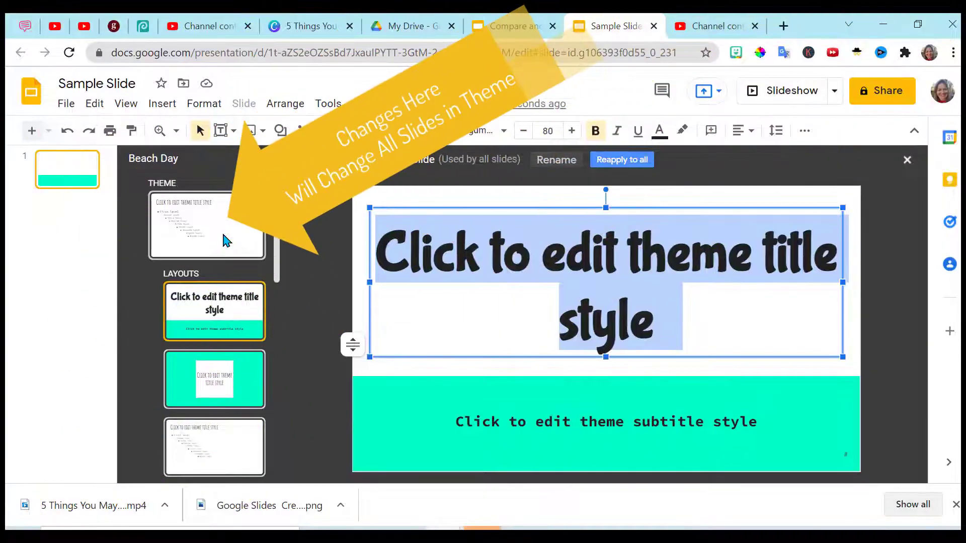
left_click(223, 241)
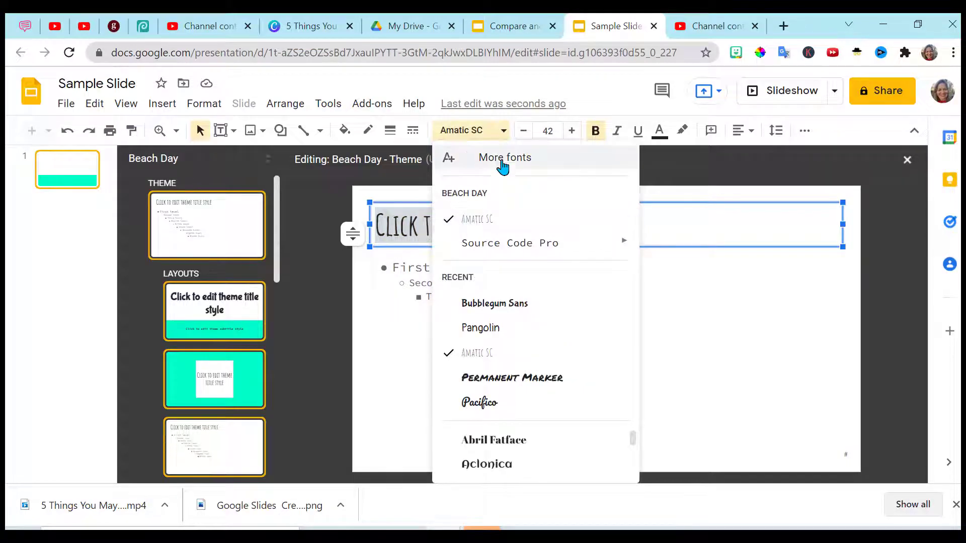
left_click(508, 304)
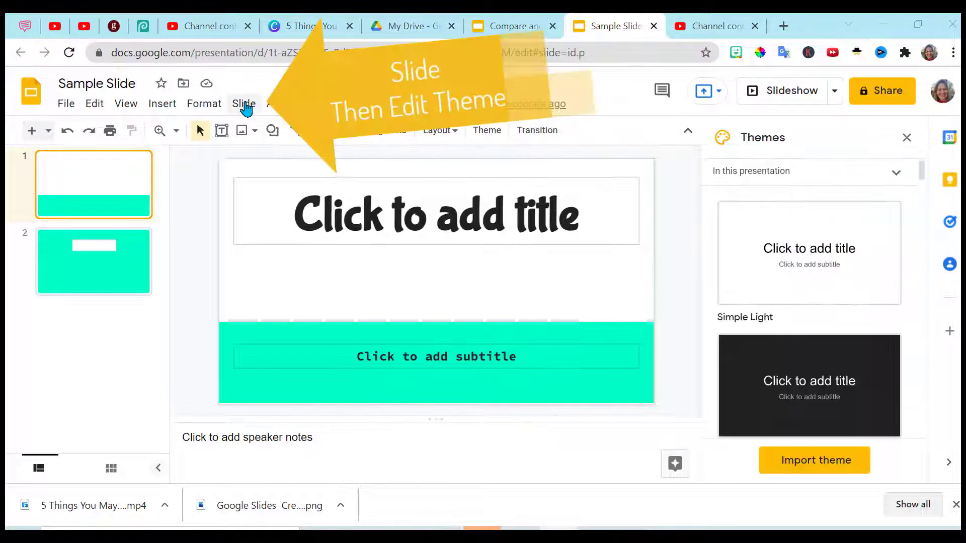
Recolour the theme's Text and background 1 from mint to cyan #00e3fd.
left_click(244, 103)
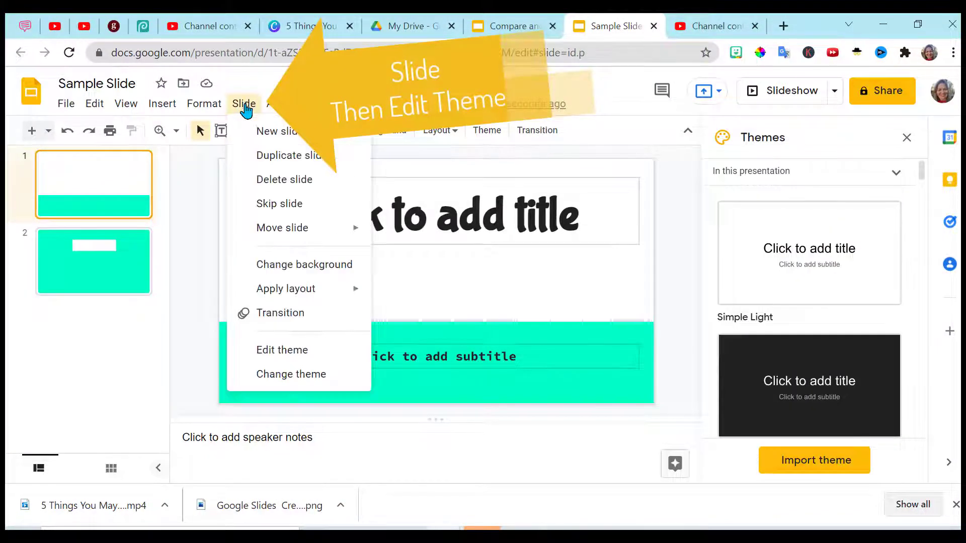
left_click(276, 349)
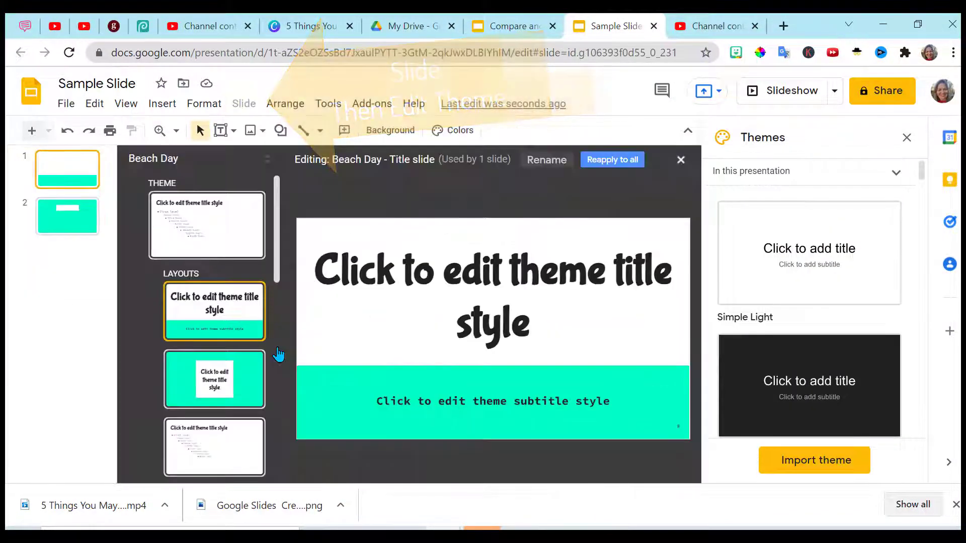
left_click(460, 136)
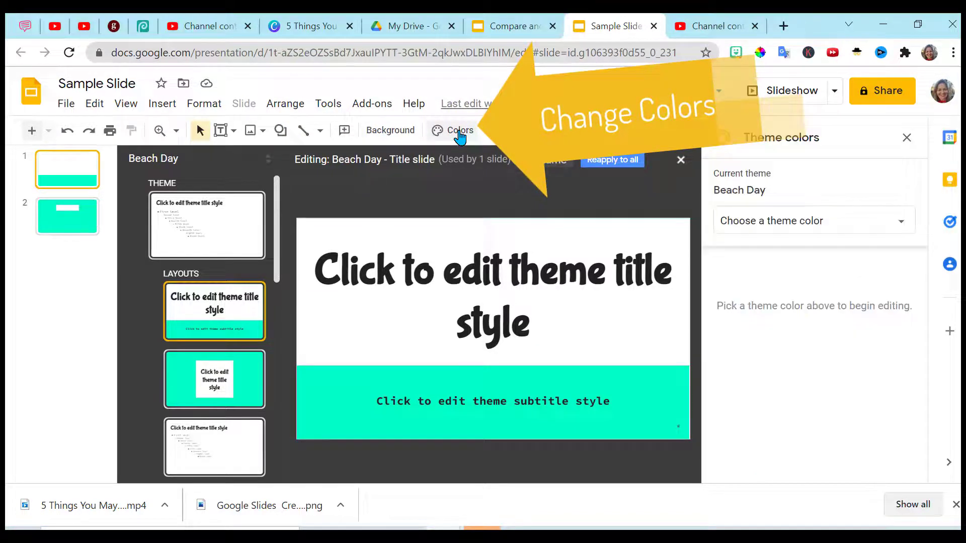
left_click(778, 226)
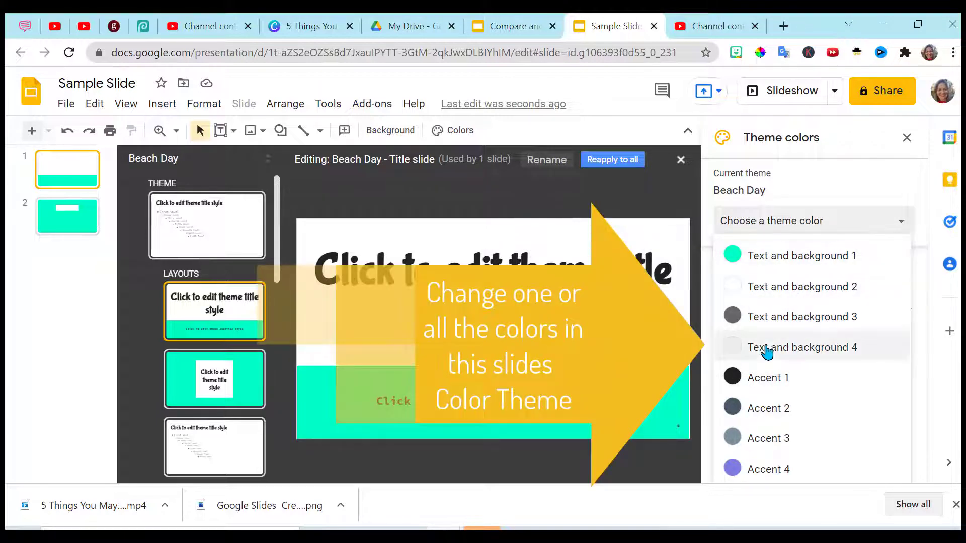
left_click(784, 268)
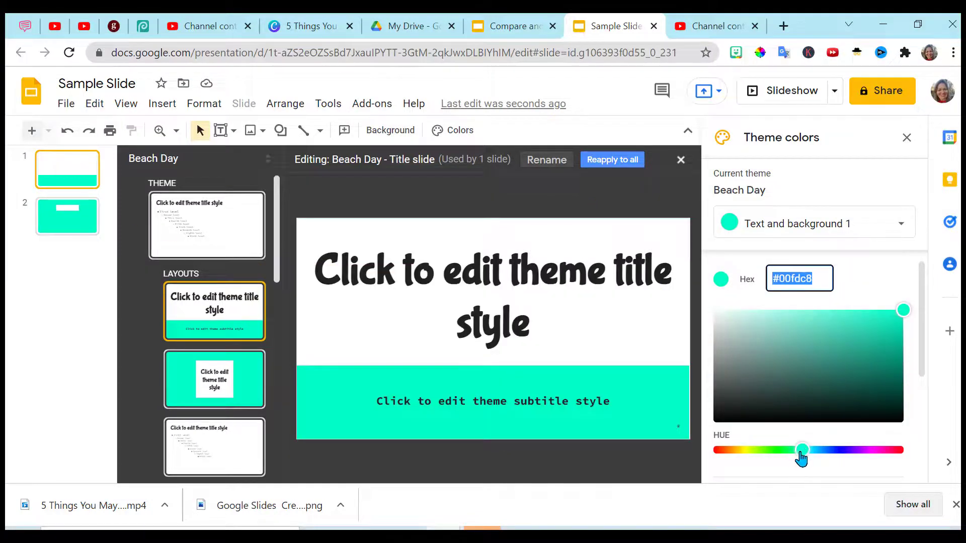
left_click(803, 451)
left_click_drag(803, 452, 811, 452)
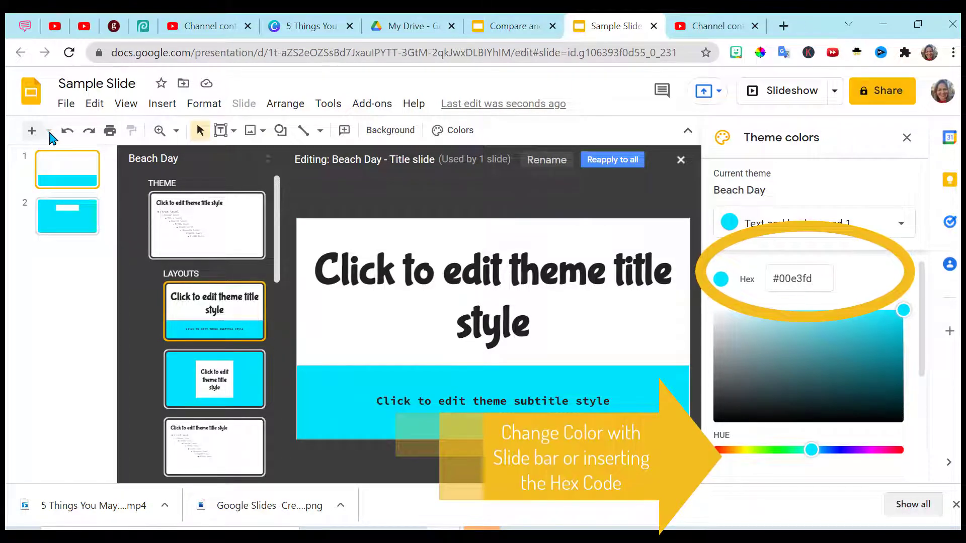
left_click(906, 137)
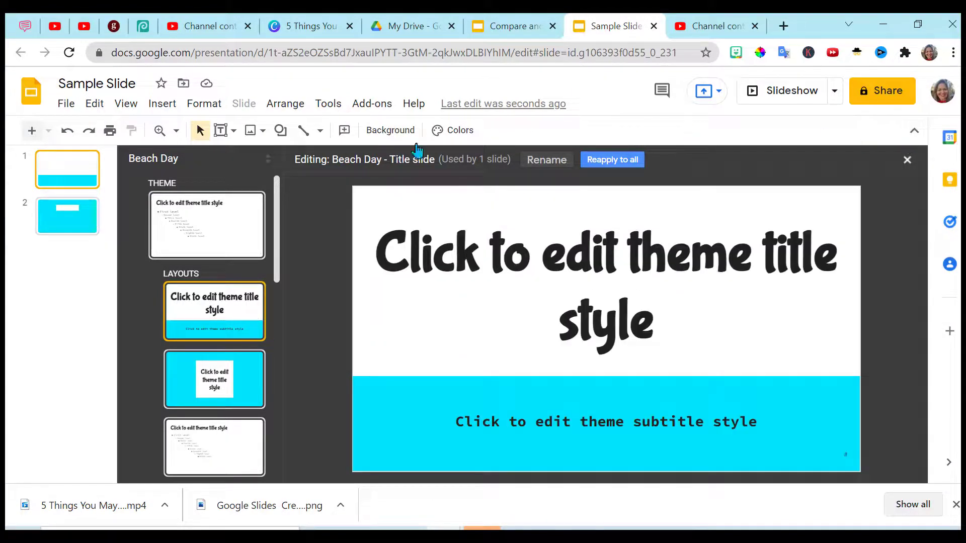
left_click(56, 208)
Reopen the theme colour settings while editing the Section header layout.
left_click(48, 130)
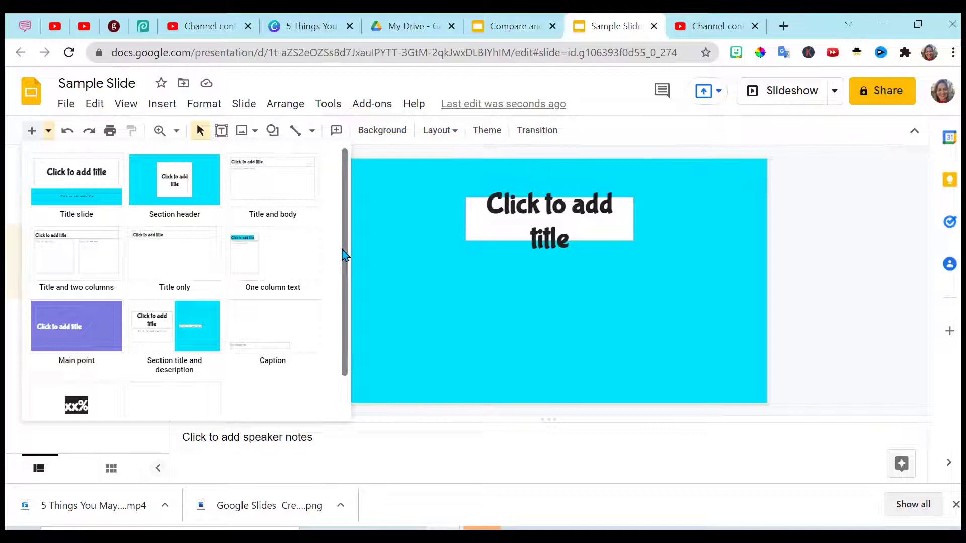
left_click_drag(344, 261, 340, 207)
left_click(243, 103)
left_click(298, 354)
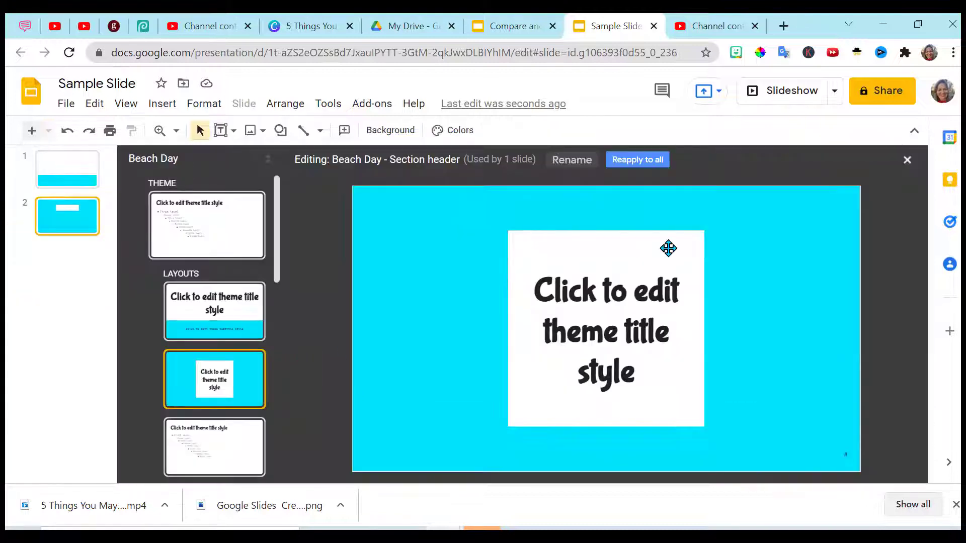
left_click(457, 133)
left_click(790, 228)
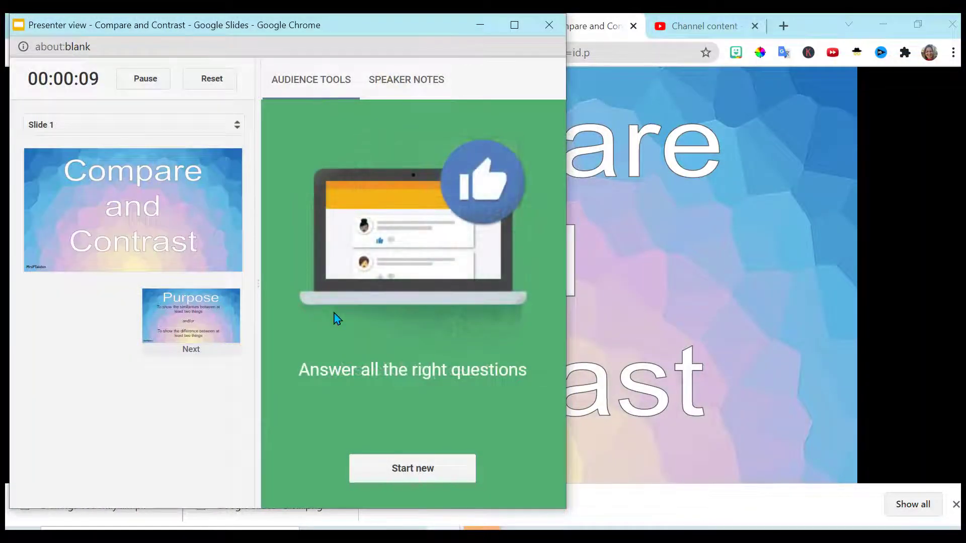
Start a new audience Q&A session in Presenter view to accept questions.
left_click(410, 470)
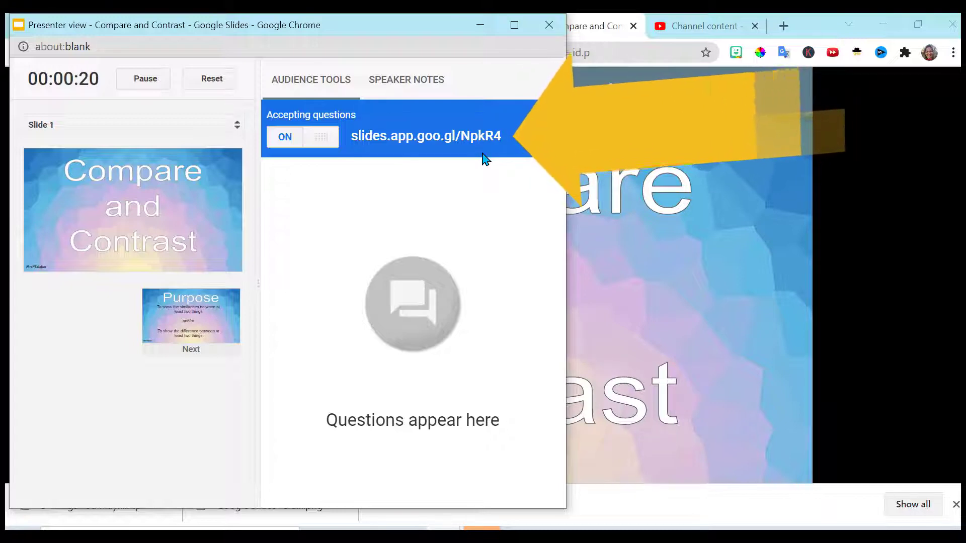
Turn off Accepting questions for the audience Q&A session.
key("alt+Tab")
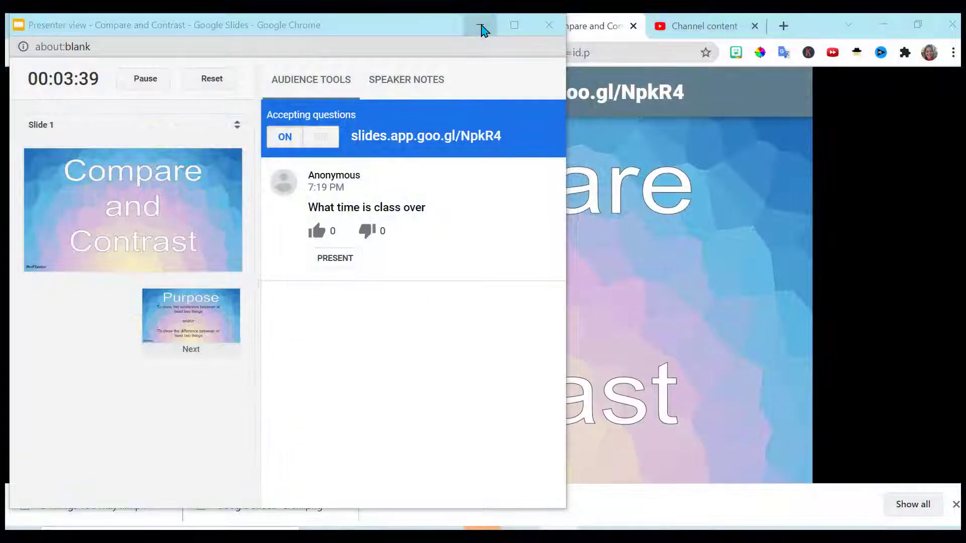
left_click(322, 137)
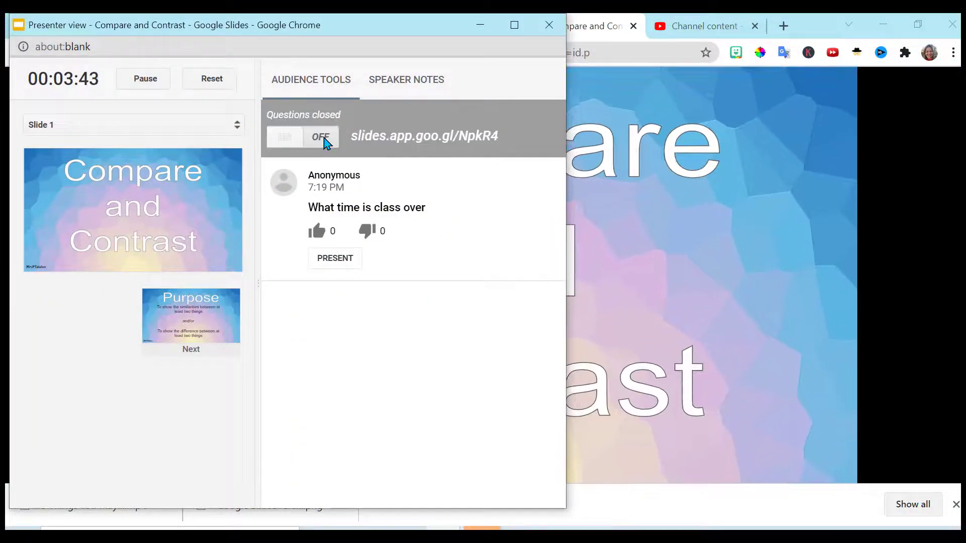